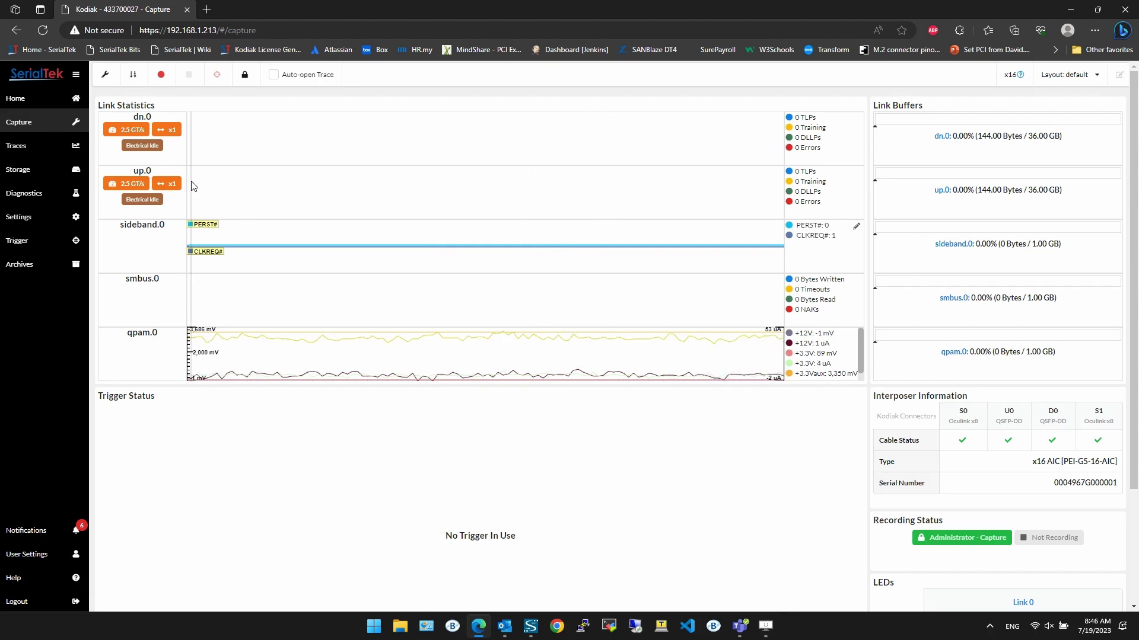
Enable Quarch PAM capture in the capture settings, keeping the default sample rate of 1024 samples (~4.1mS).
{"action": "left_click", "coordinate": [108, 75]}
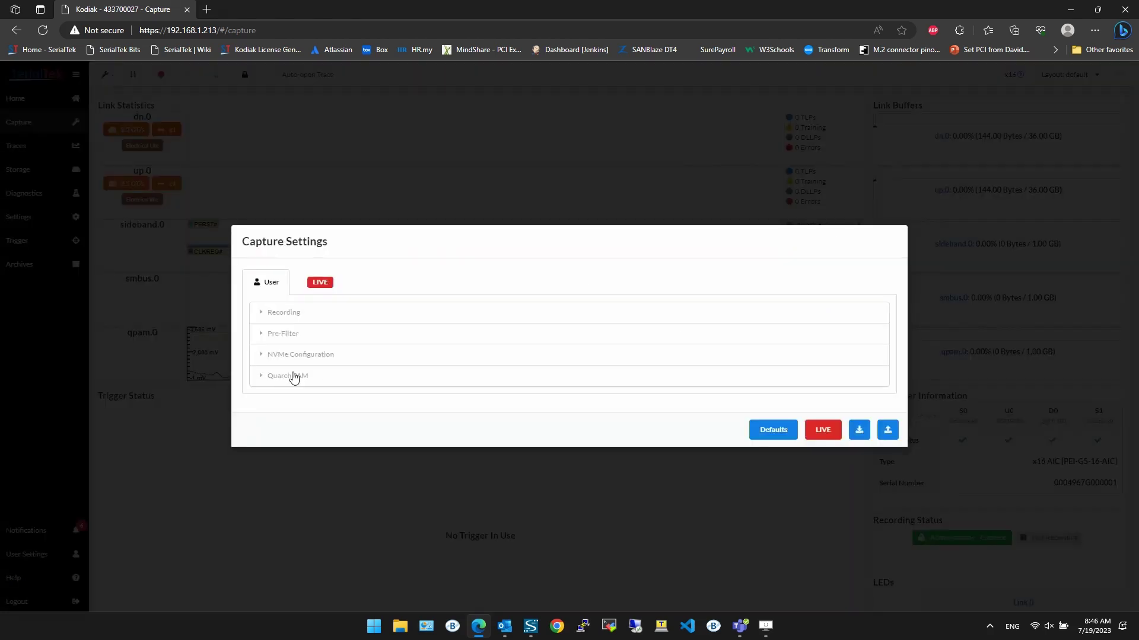
{"action": "left_click", "coordinate": [260, 378]}
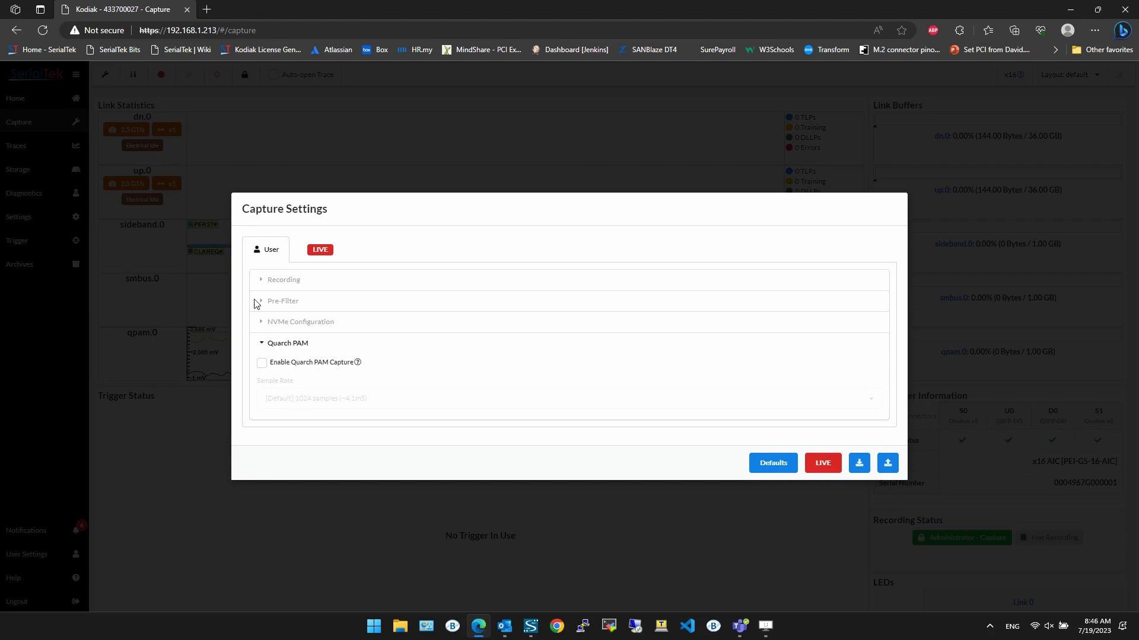
{"action": "left_click", "coordinate": [262, 364]}
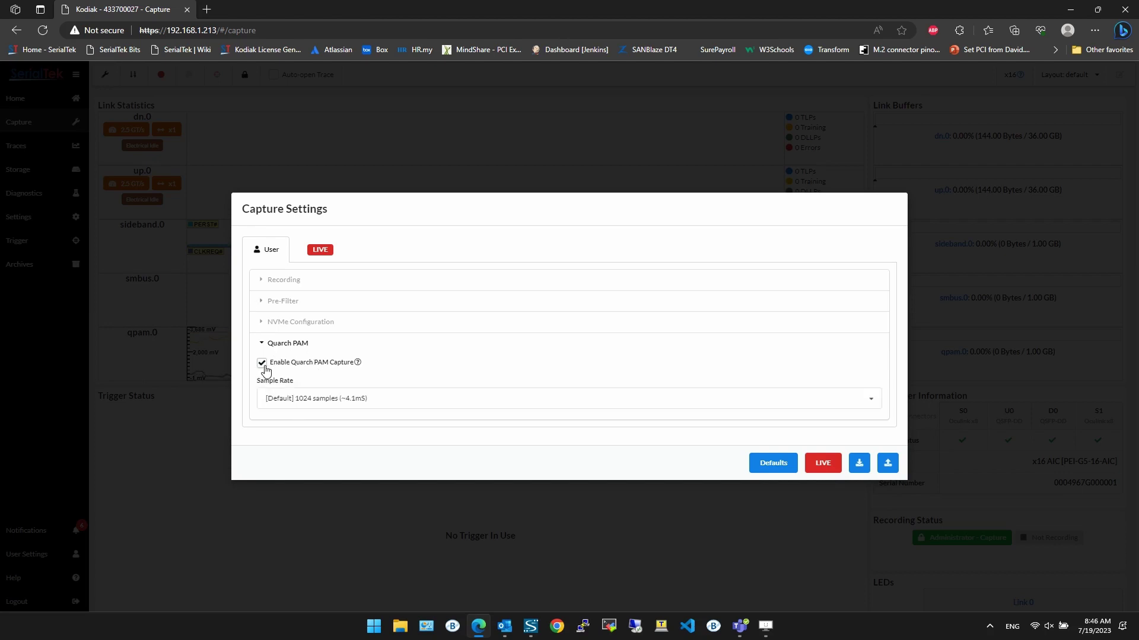
{"action": "left_click", "coordinate": [323, 402]}
{"action": "scroll", "coordinate": [437, 340], "scroll_direction": "down", "scroll_amount": 3}
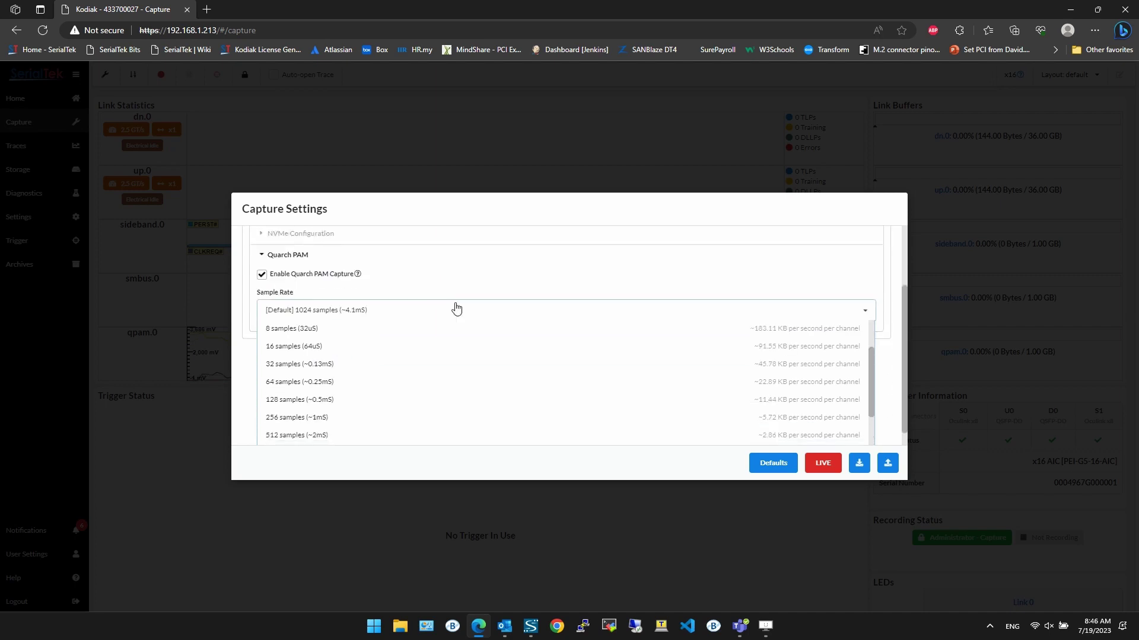
{"action": "scroll", "coordinate": [422, 405], "scroll_direction": "down", "scroll_amount": 2}
{"action": "scroll", "coordinate": [418, 399], "scroll_direction": "up", "scroll_amount": 3}
{"action": "left_click", "coordinate": [394, 265]}
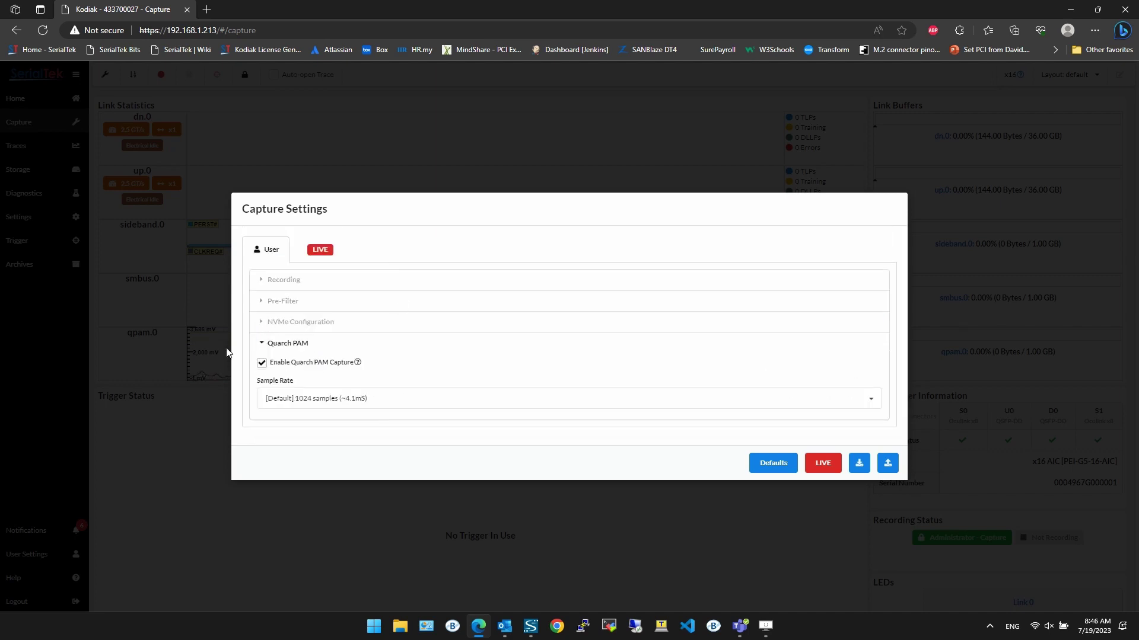
{"action": "left_click", "coordinate": [209, 337]}
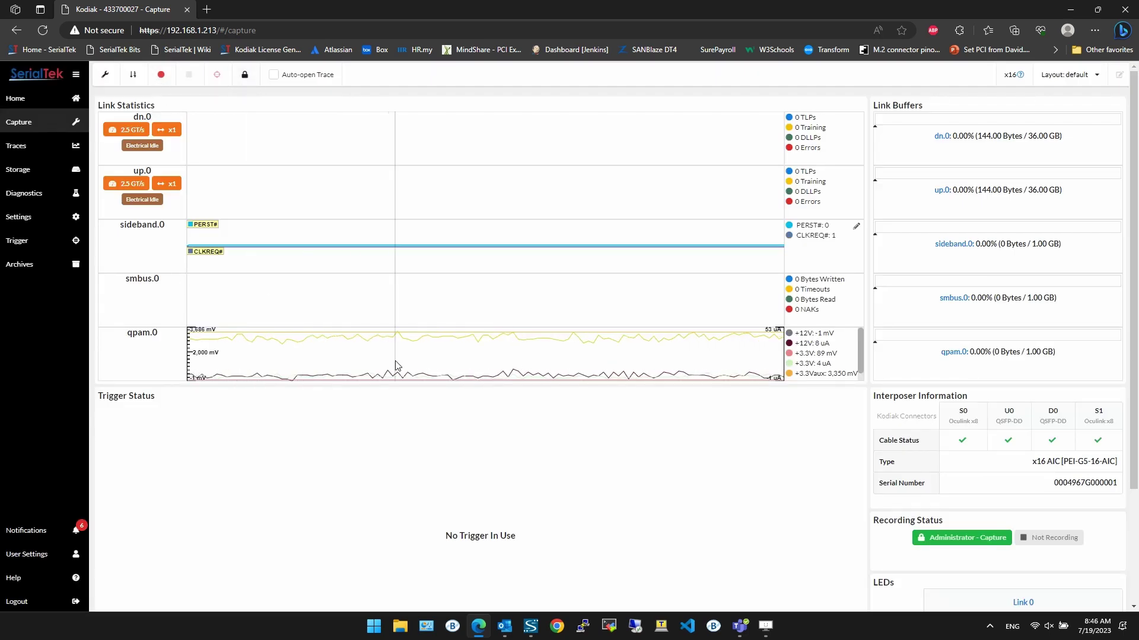
Open the trace 512MB Crystal Disk SK Gen4 M.2 w PAM and review the data elements offered for its timeline.
{"action": "left_click", "coordinate": [59, 147]}
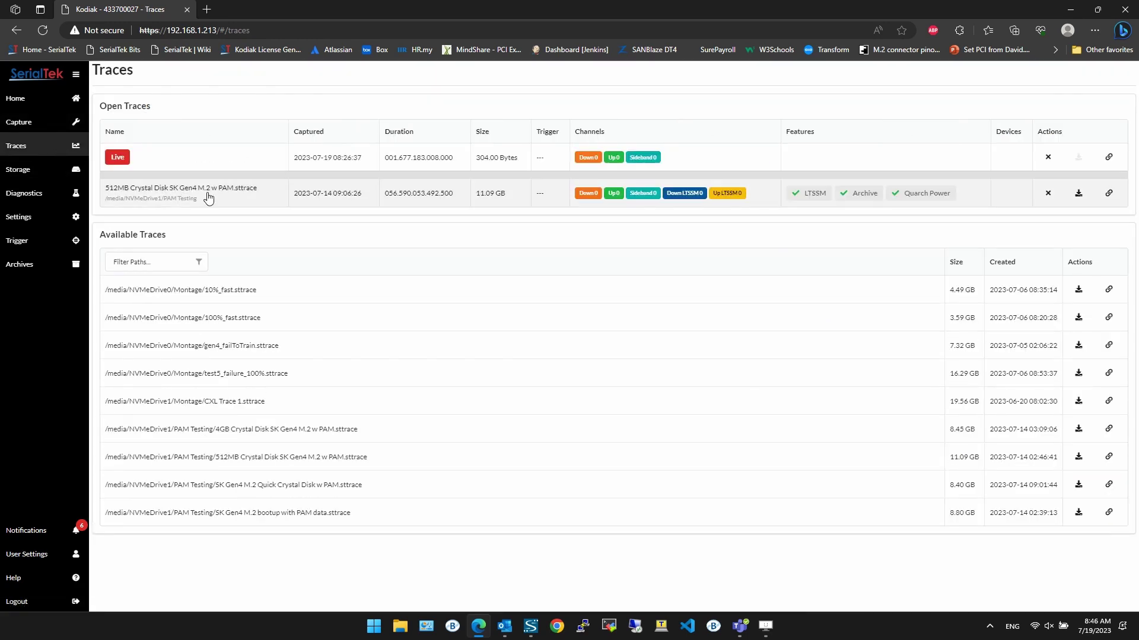
{"action": "left_click", "coordinate": [207, 197]}
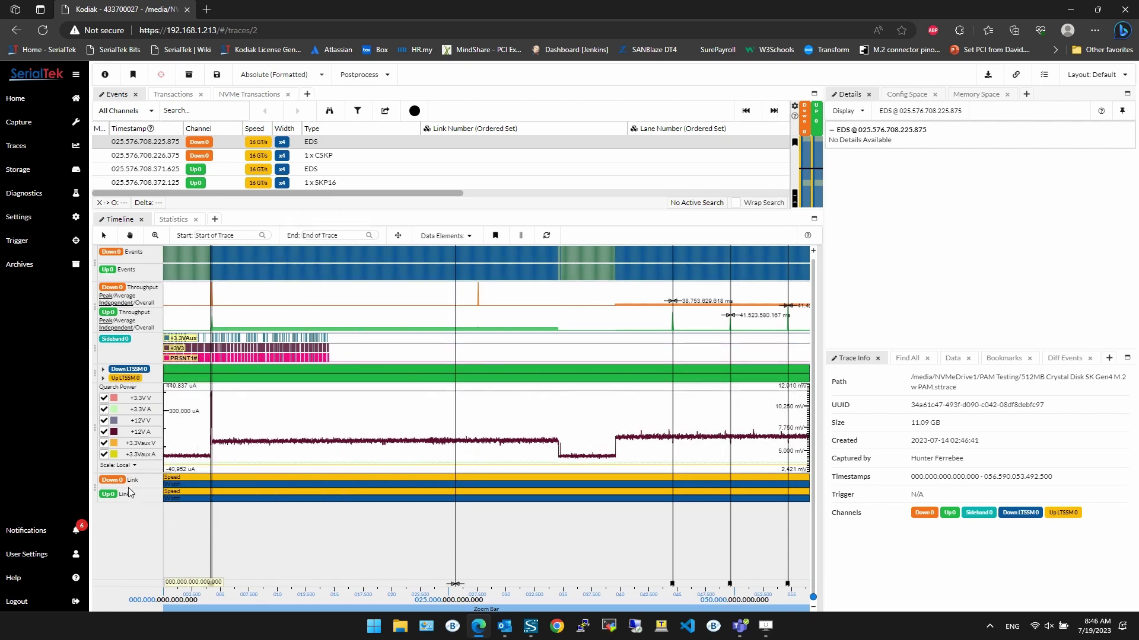
{"action": "left_click", "coordinate": [464, 236]}
{"action": "scroll", "coordinate": [479, 276], "scroll_direction": "down", "scroll_amount": 2}
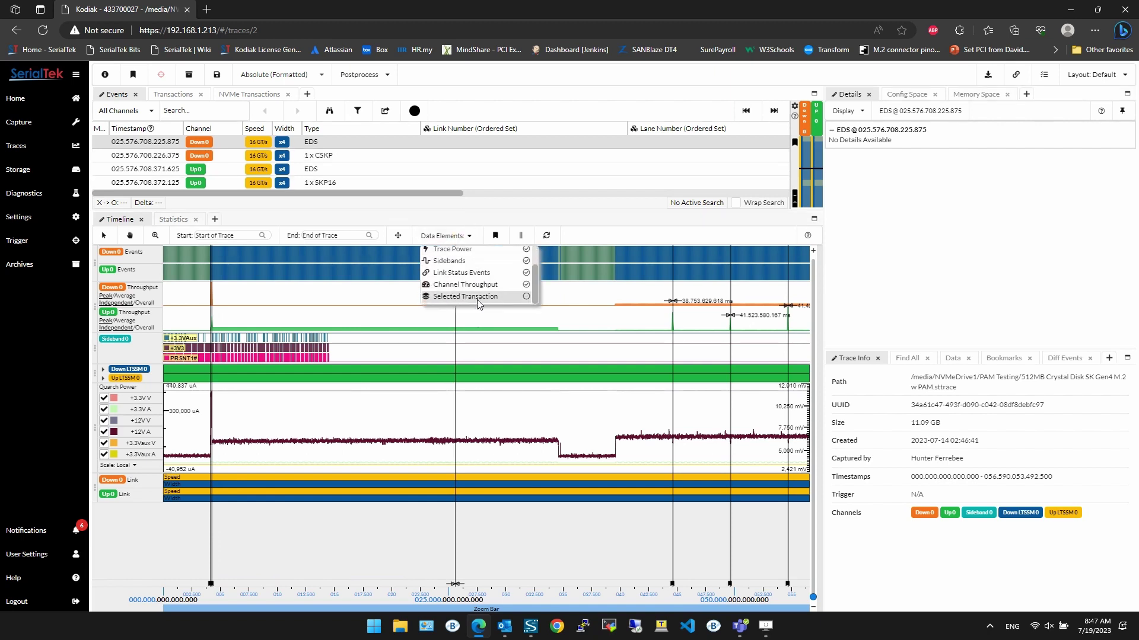
{"action": "scroll", "coordinate": [480, 285], "scroll_direction": "up", "scroll_amount": 2}
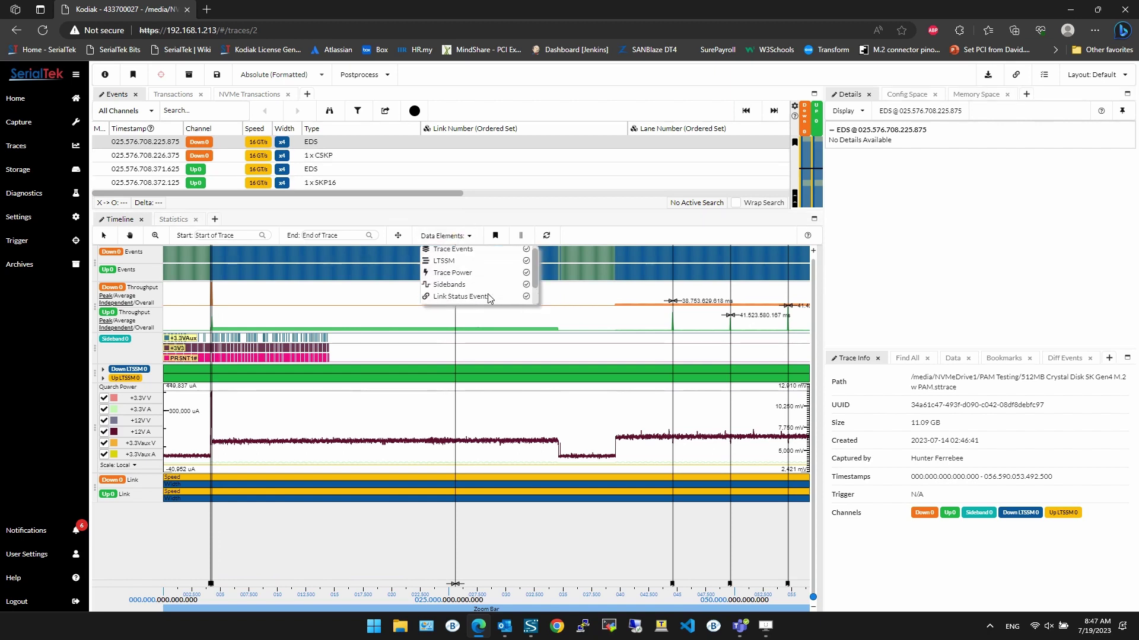
{"action": "left_click", "coordinate": [464, 238]}
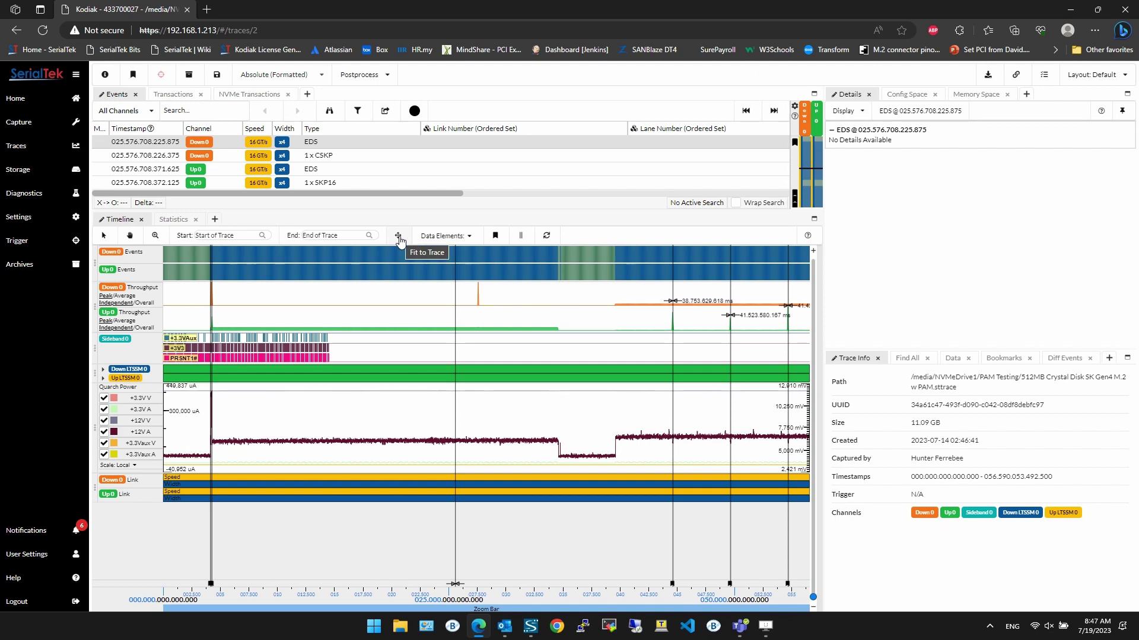
Zoom into a section of the timeline after the power spike and fit the view back to the whole trace.
{"action": "left_click", "coordinate": [155, 237]}
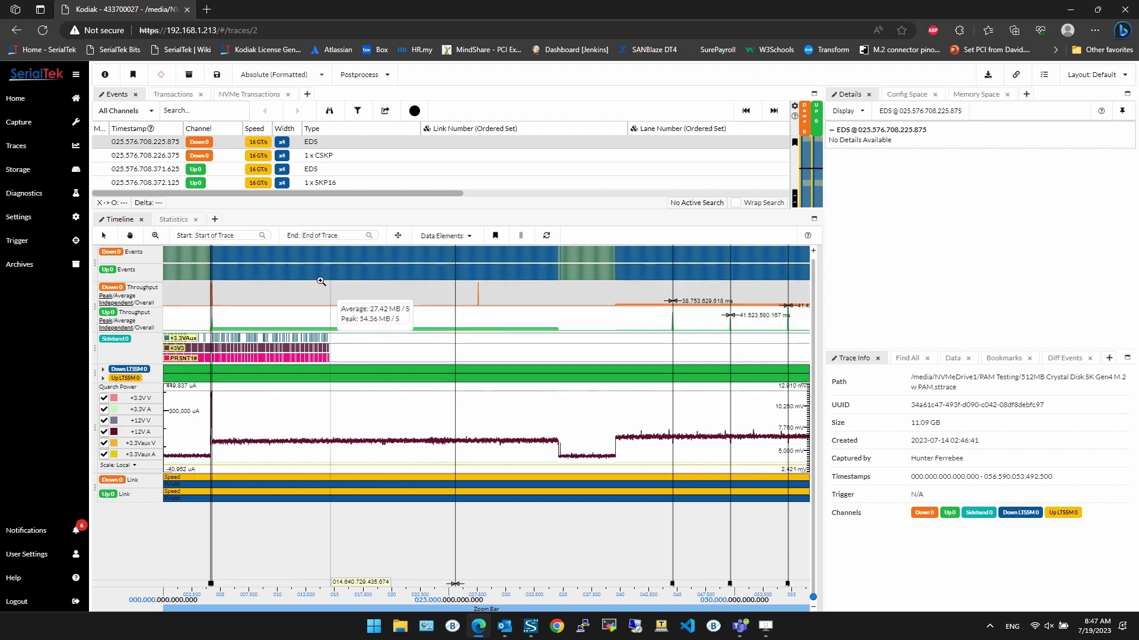
{"action": "left_click_drag", "start_coordinate": [317, 298], "coordinate": [431, 299]}
{"action": "scroll", "coordinate": [393, 297], "scroll_direction": "up", "scroll_amount": 6}
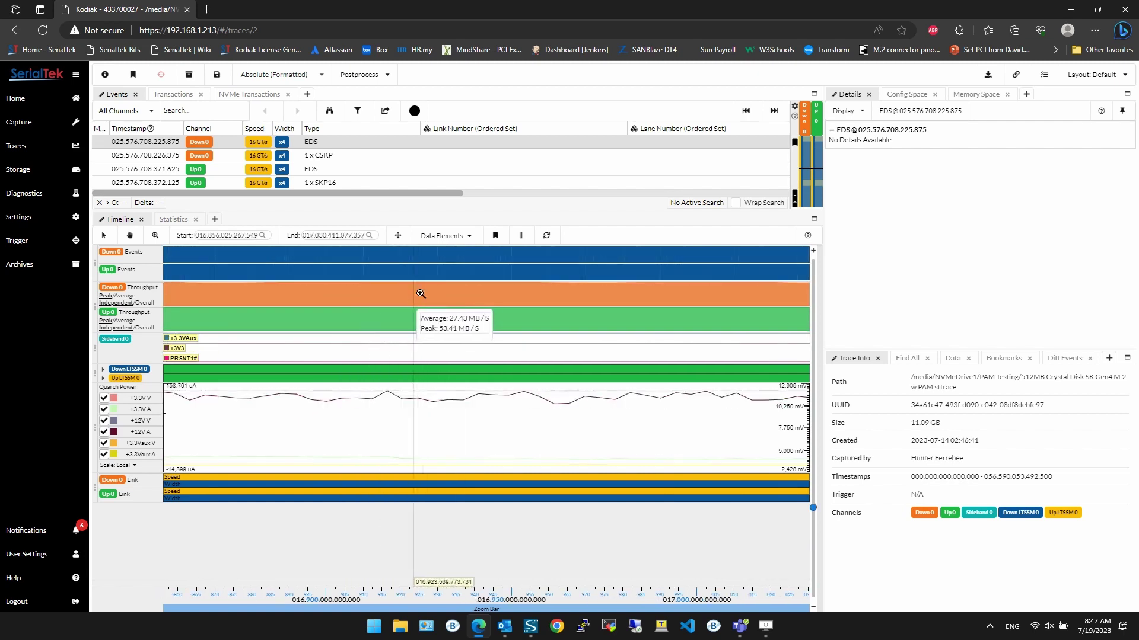
{"action": "left_click", "coordinate": [399, 236]}
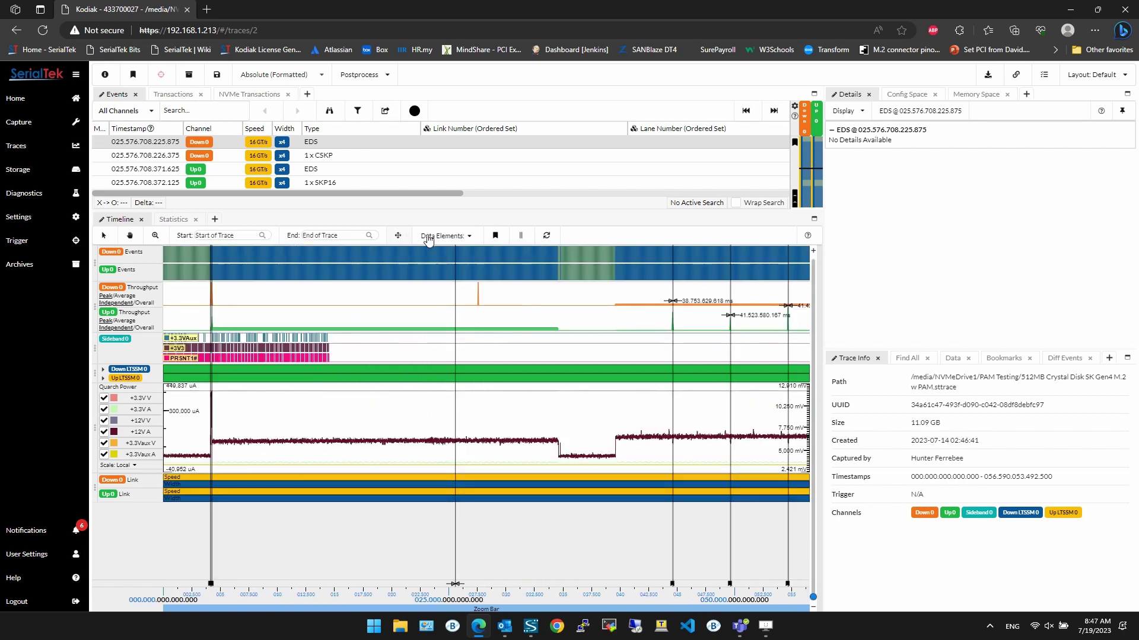
Check which data elements are enabled in the timeline and show the trace's bookmarks.
{"action": "left_click", "coordinate": [464, 236]}
{"action": "scroll", "coordinate": [490, 271], "scroll_direction": "down", "scroll_amount": 2}
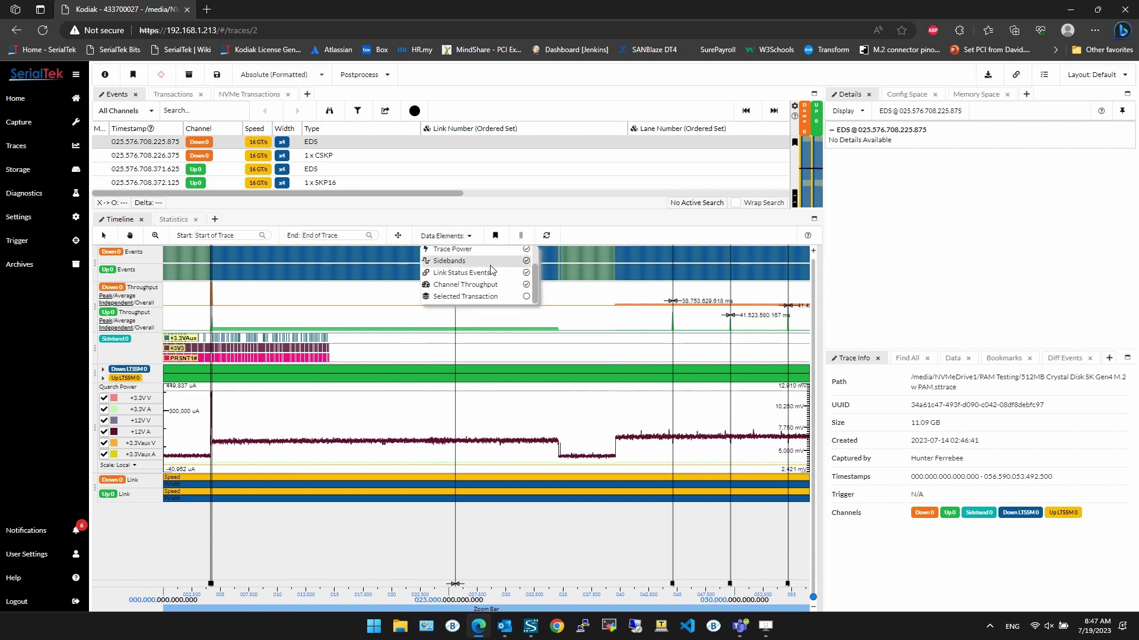
{"action": "left_click", "coordinate": [458, 240]}
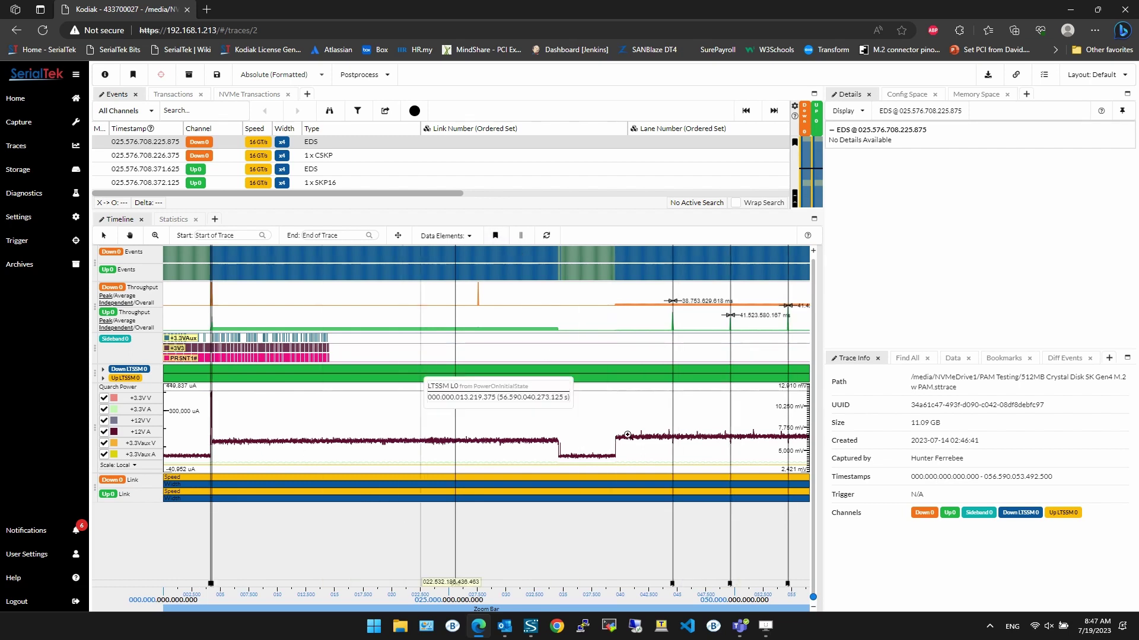
{"action": "left_click", "coordinate": [993, 359]}
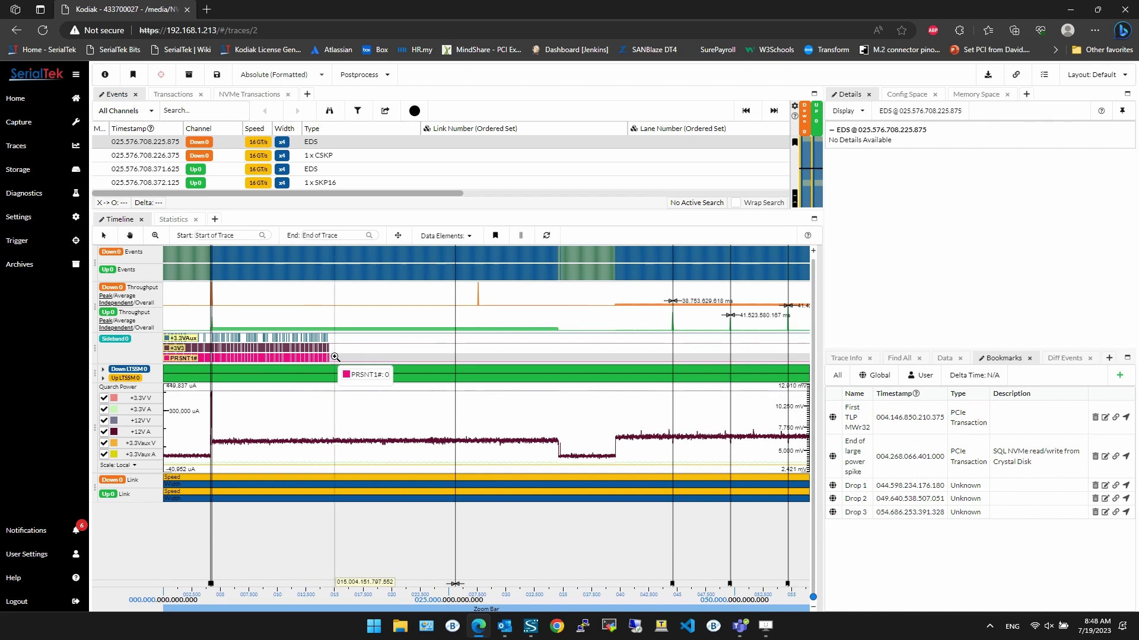
Expand the Down and Up LTSSM rows of the timeline to view their states, and collapse both again.
{"action": "left_click", "coordinate": [104, 379]}
{"action": "left_click", "coordinate": [103, 369]}
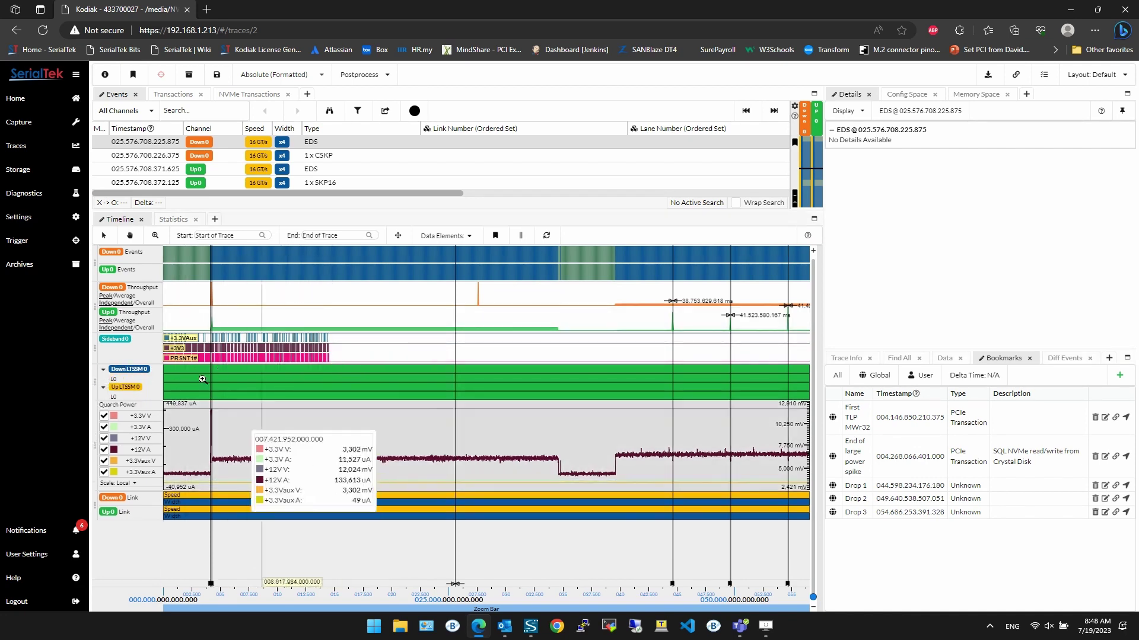
{"action": "left_click", "coordinate": [103, 389]}
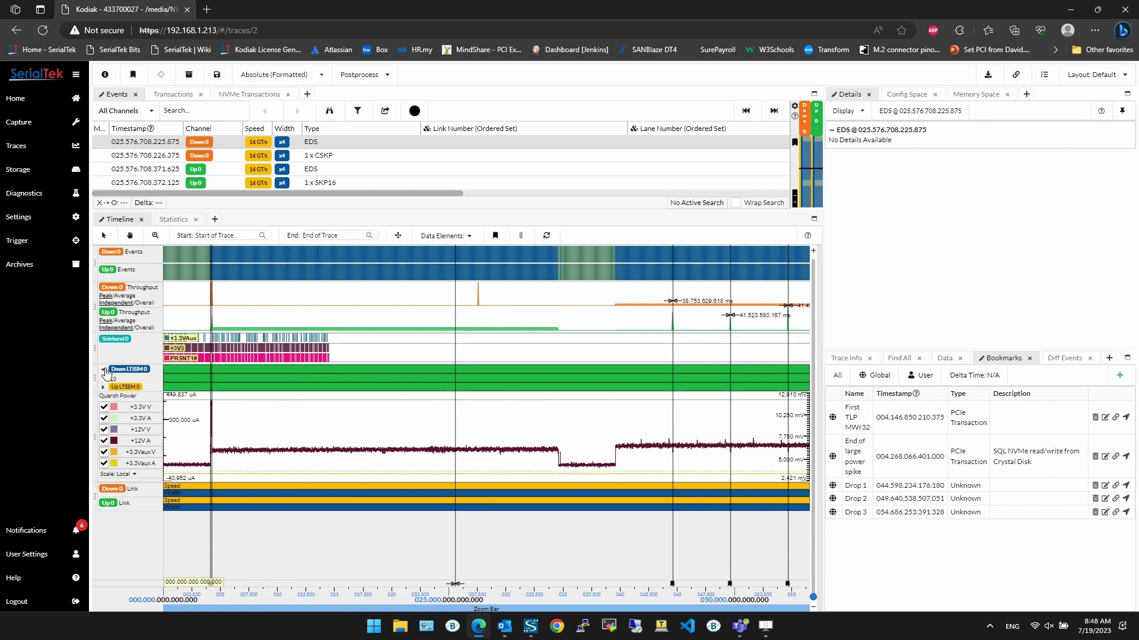
{"action": "left_click", "coordinate": [104, 370]}
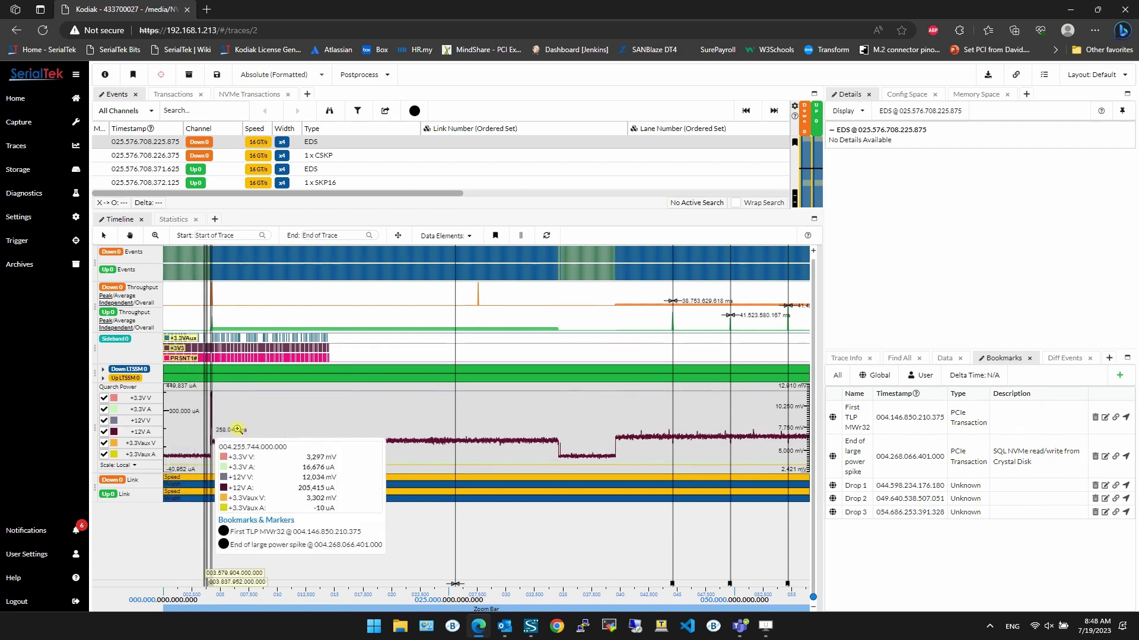
Inspect the large power spike near 4.2 s in the Quarch Power graph and return to the full trace.
{"action": "scroll", "coordinate": [238, 429], "scroll_direction": "up", "scroll_amount": 5}
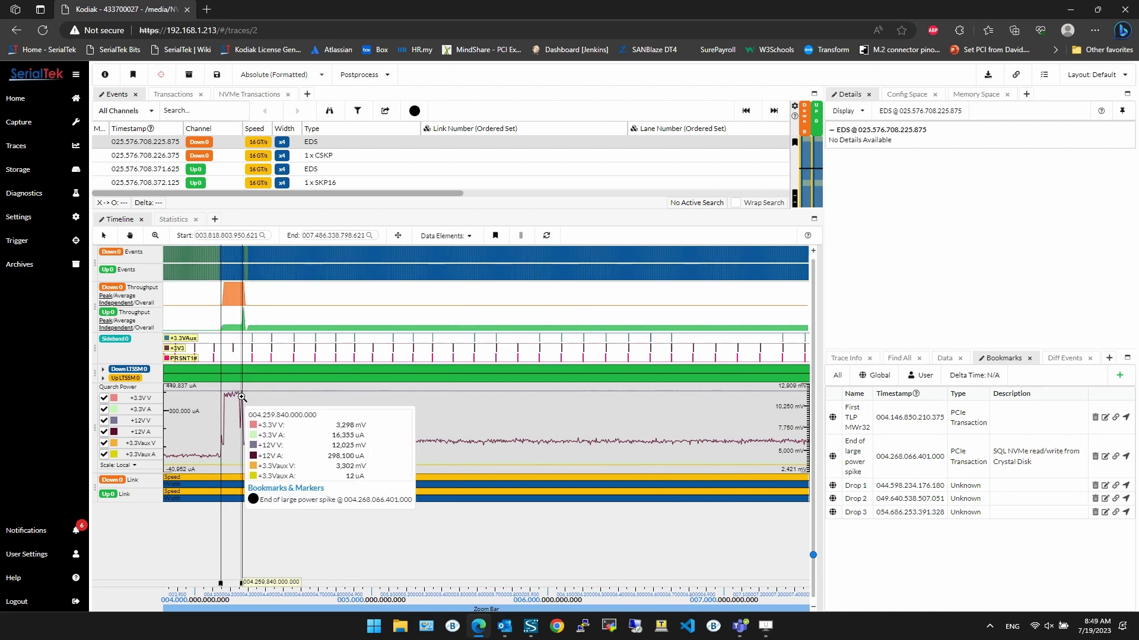
{"action": "scroll", "coordinate": [238, 395], "scroll_direction": "down", "scroll_amount": 5}
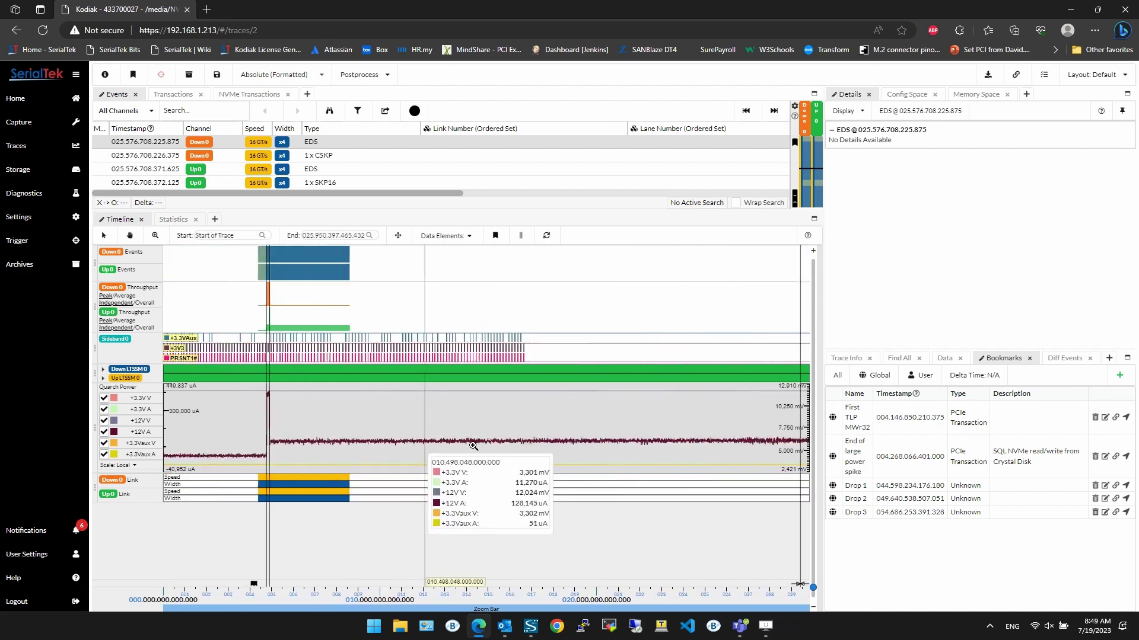
{"action": "scroll", "coordinate": [473, 445], "scroll_direction": "down", "scroll_amount": 3}
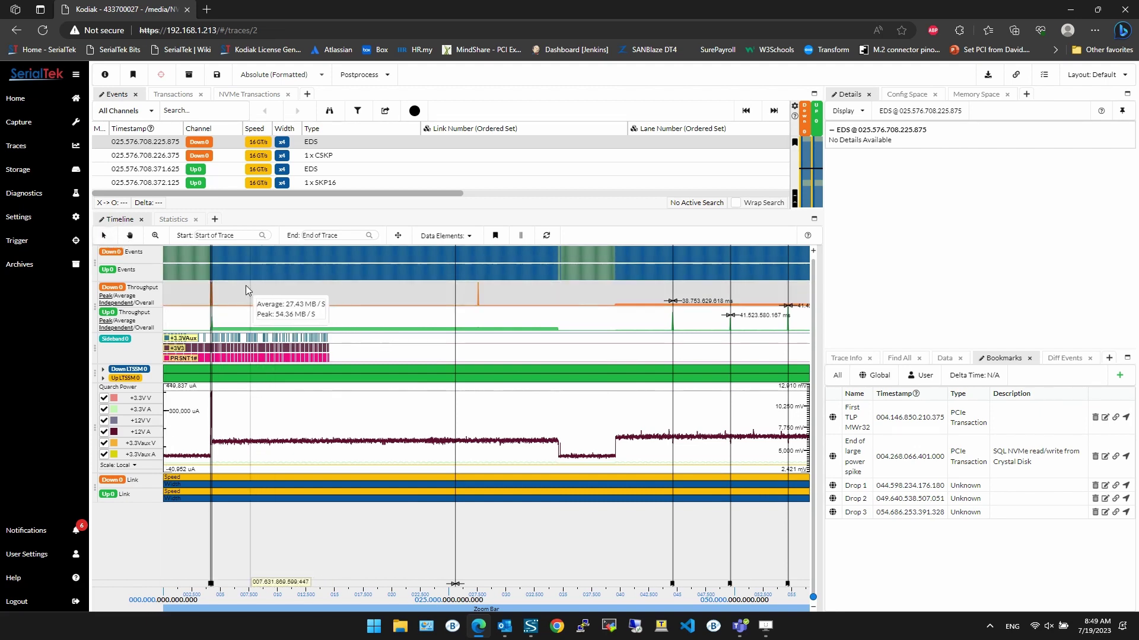
Mark several time spans across the Down and Up throughput graphs, including spans of about 4.6 s and 8.8 s.
{"action": "mouse_move", "coordinate": [247, 287]}
{"action": "left_mouse_down"}
{"action": "mouse_move", "coordinate": [421, 293]}
{"action": "mouse_move", "coordinate": [210, 290]}
{"action": "mouse_move", "coordinate": [297, 289]}
{"action": "left_mouse_up"}
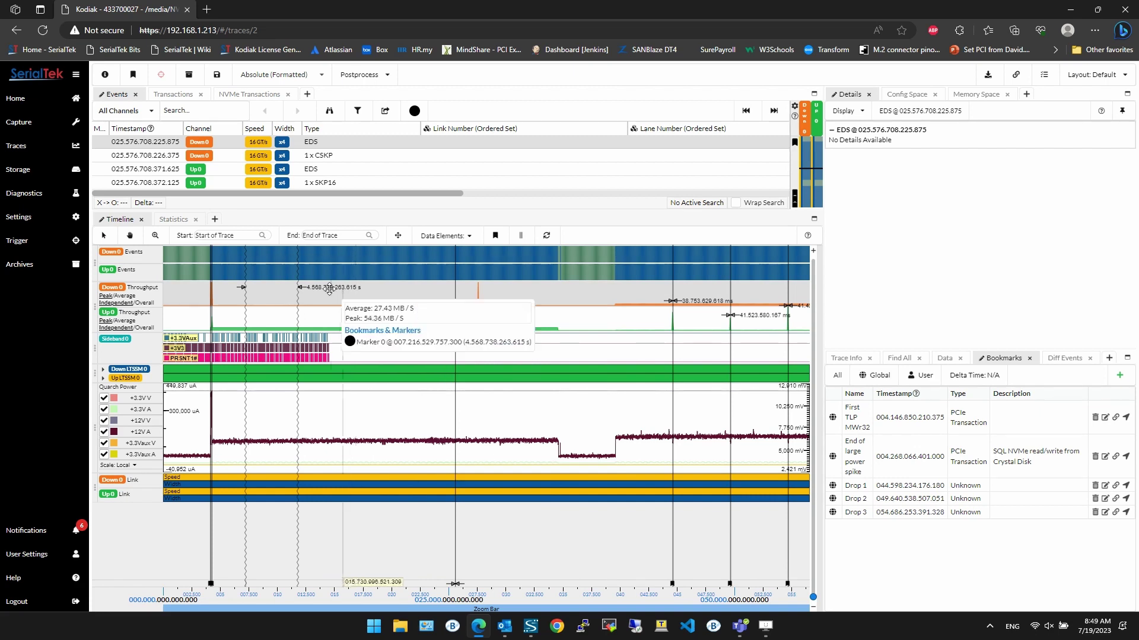
{"action": "left_click_drag", "start_coordinate": [323, 299], "coordinate": [423, 298]}
{"action": "left_click_drag", "start_coordinate": [496, 297], "coordinate": [645, 318]}
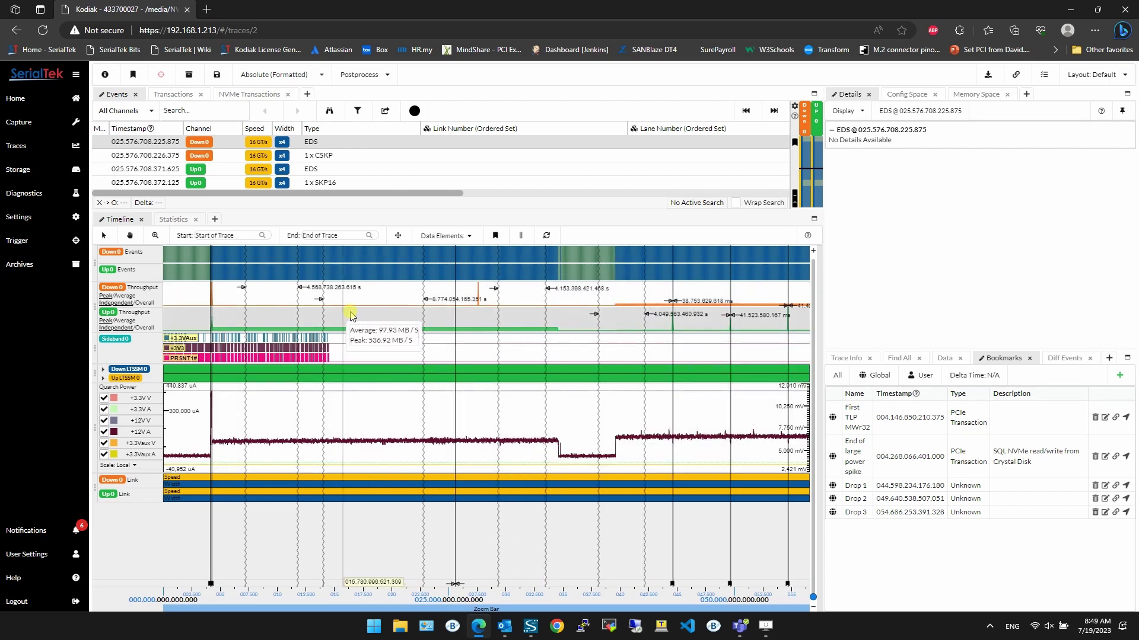
{"action": "left_click_drag", "start_coordinate": [343, 313], "coordinate": [391, 315]}
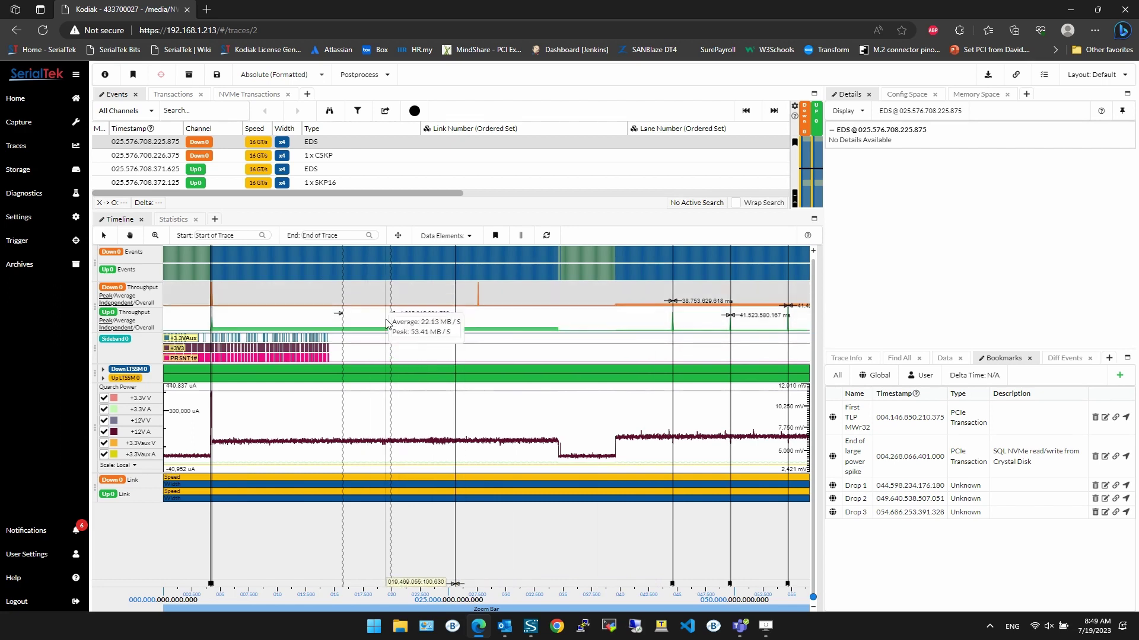
Mark two time spans of about 1.87 s and 3.06 s on the Down throughput graph and view the first marker's context options.
{"action": "left_click_drag", "start_coordinate": [254, 301], "coordinate": [375, 306]}
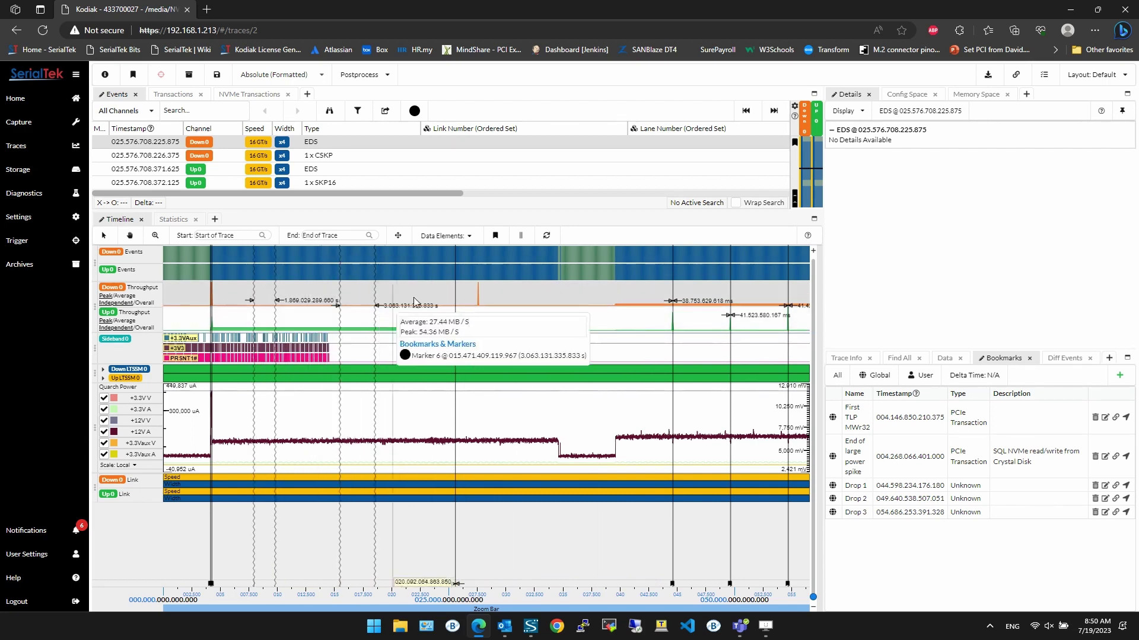
{"action": "right_click", "coordinate": [275, 302]}
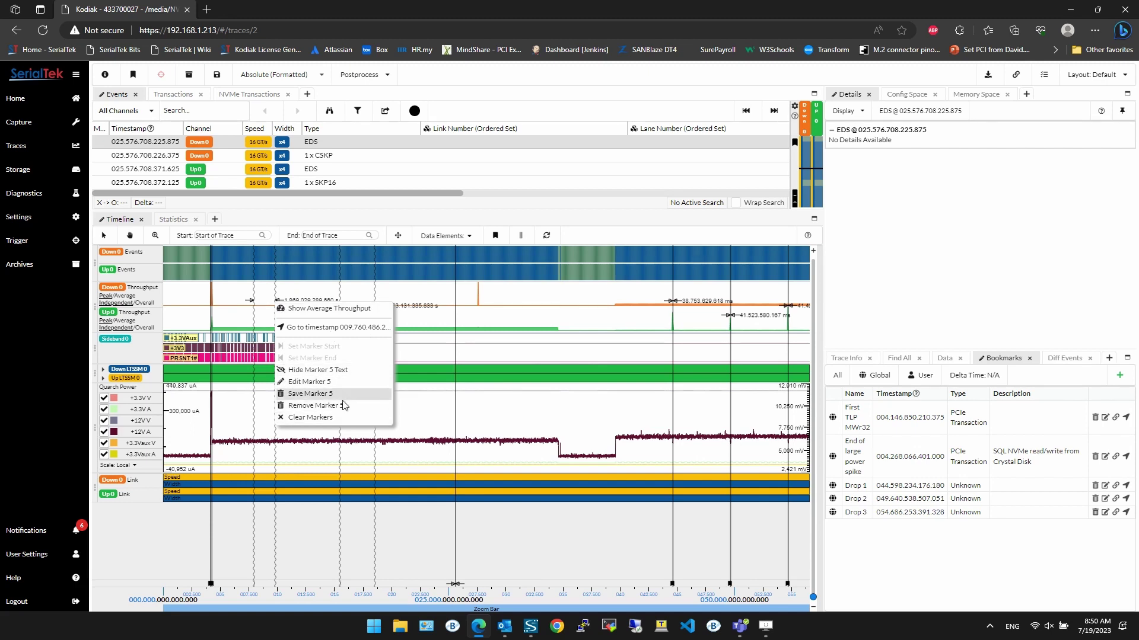
{"action": "left_click", "coordinate": [359, 278]}
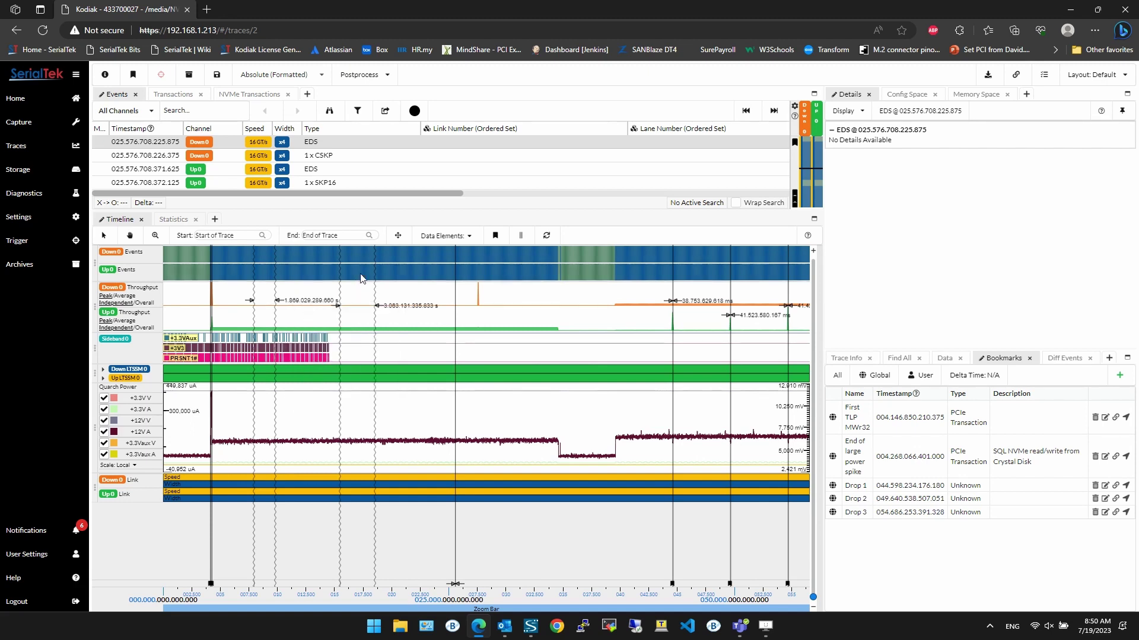
Compare the context options offered on the throughput, events and LTSSM rows of the timeline.
{"action": "right_click", "coordinate": [362, 320]}
{"action": "right_click", "coordinate": [414, 264]}
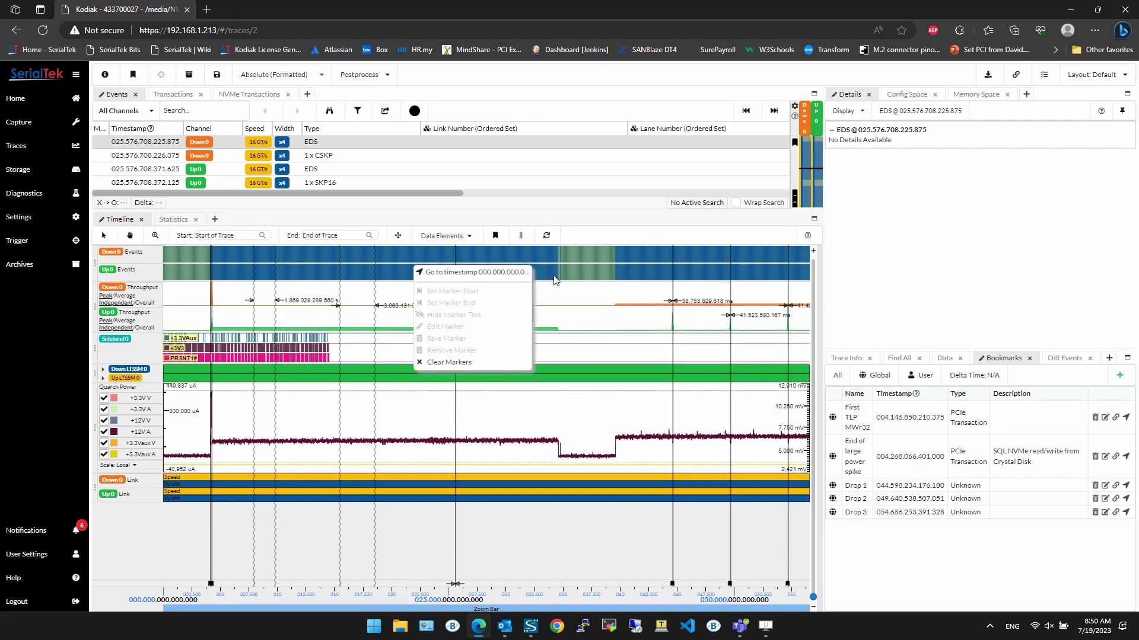
{"action": "left_click", "coordinate": [542, 262]}
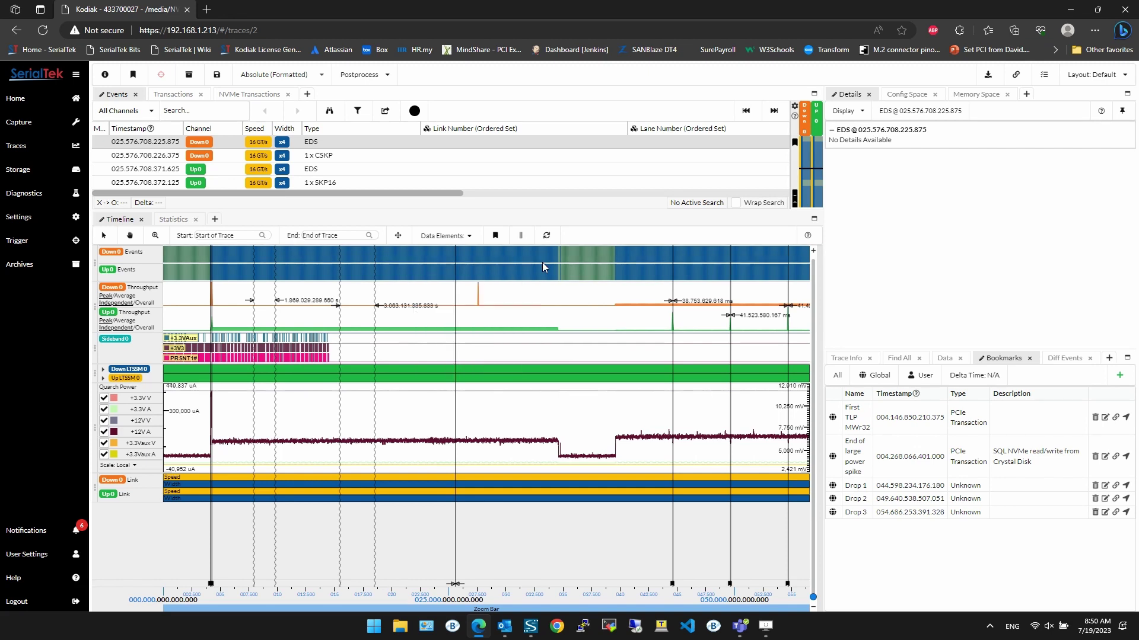
{"action": "right_click", "coordinate": [542, 263]}
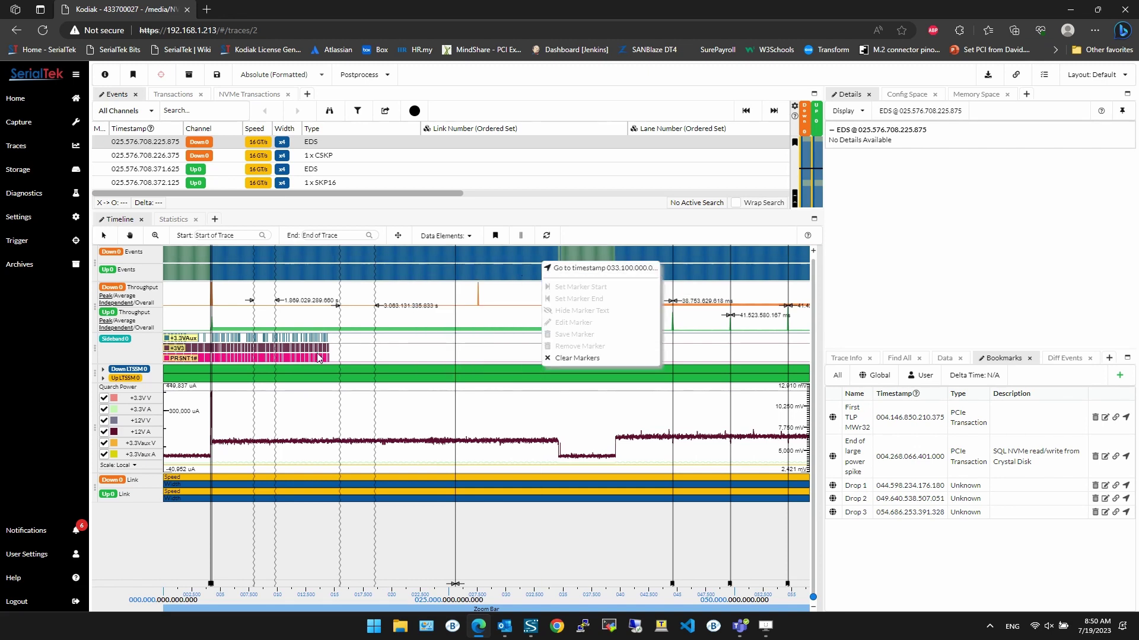
{"action": "right_click", "coordinate": [313, 379]}
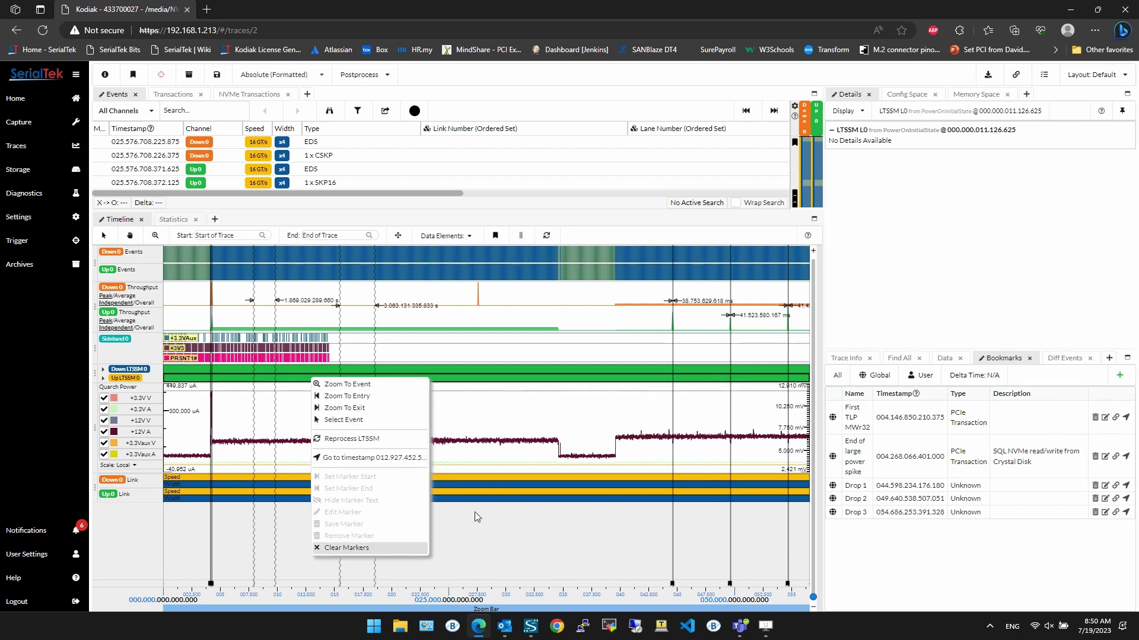
{"action": "left_click", "coordinate": [529, 428]}
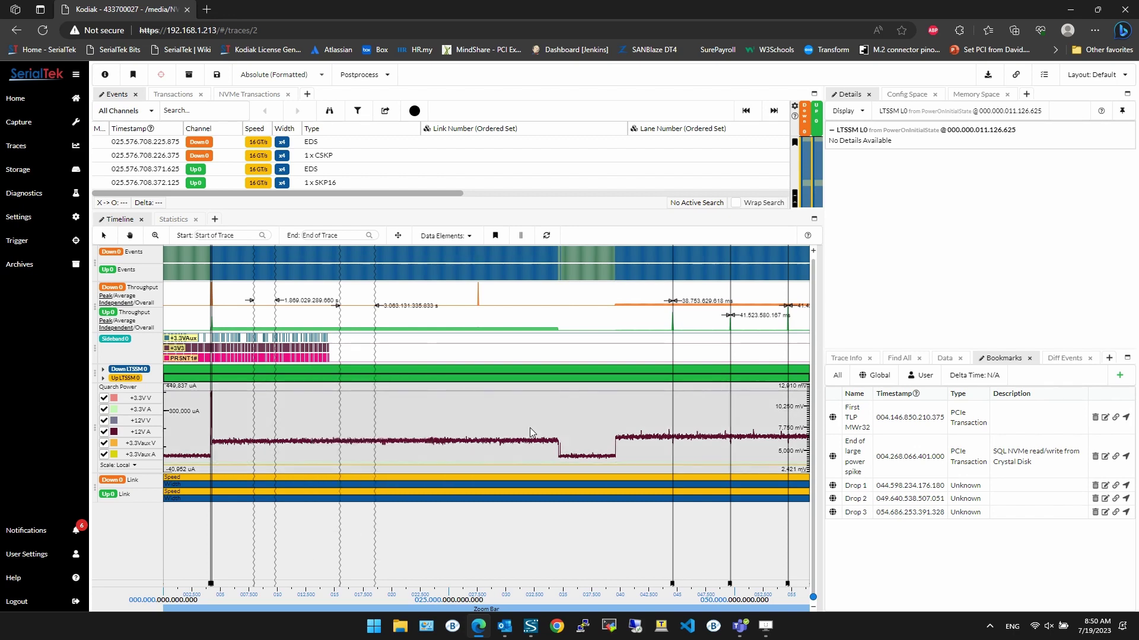
Read the keyboard and mouse interaction section of the timeline help and close the help.
{"action": "left_click", "coordinate": [807, 237]}
{"action": "scroll", "coordinate": [575, 311], "scroll_direction": "down", "scroll_amount": 15}
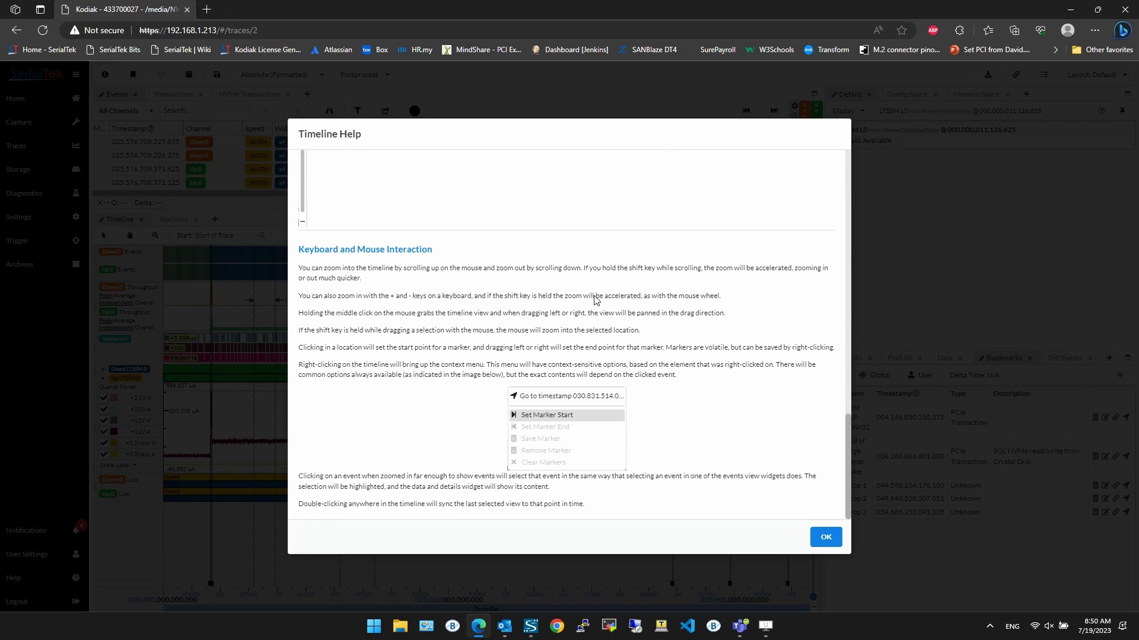
{"action": "left_click", "coordinate": [251, 333]}
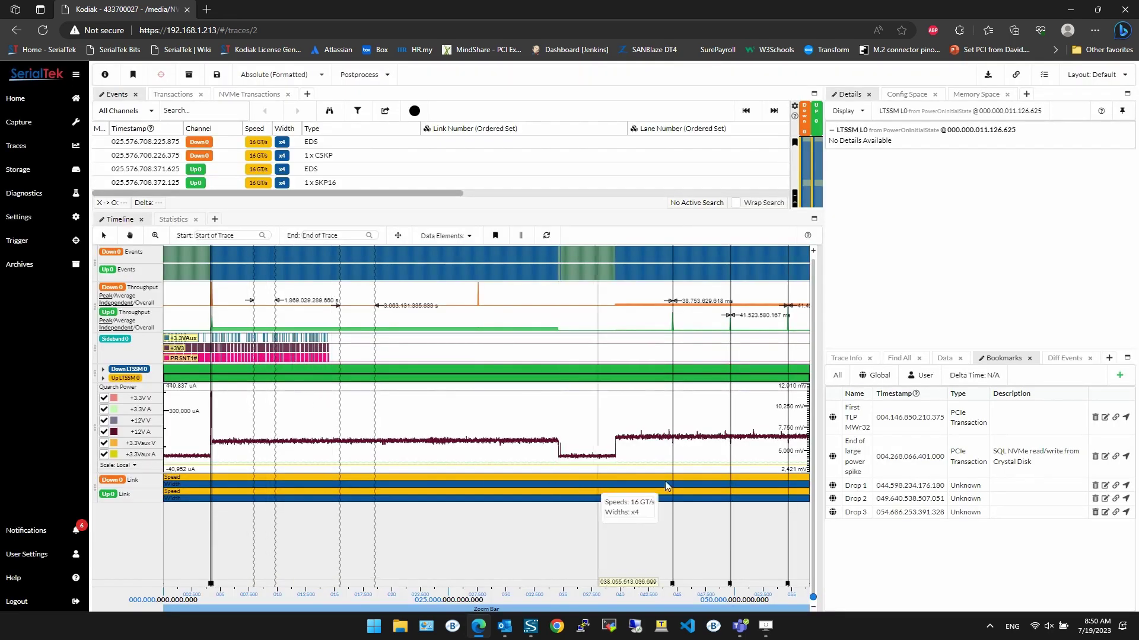
Zoom the timeline in around 21 s and 26 s to inspect the data, returning to the full trace each time.
{"action": "scroll", "coordinate": [402, 392], "scroll_direction": "up", "scroll_amount": 5}
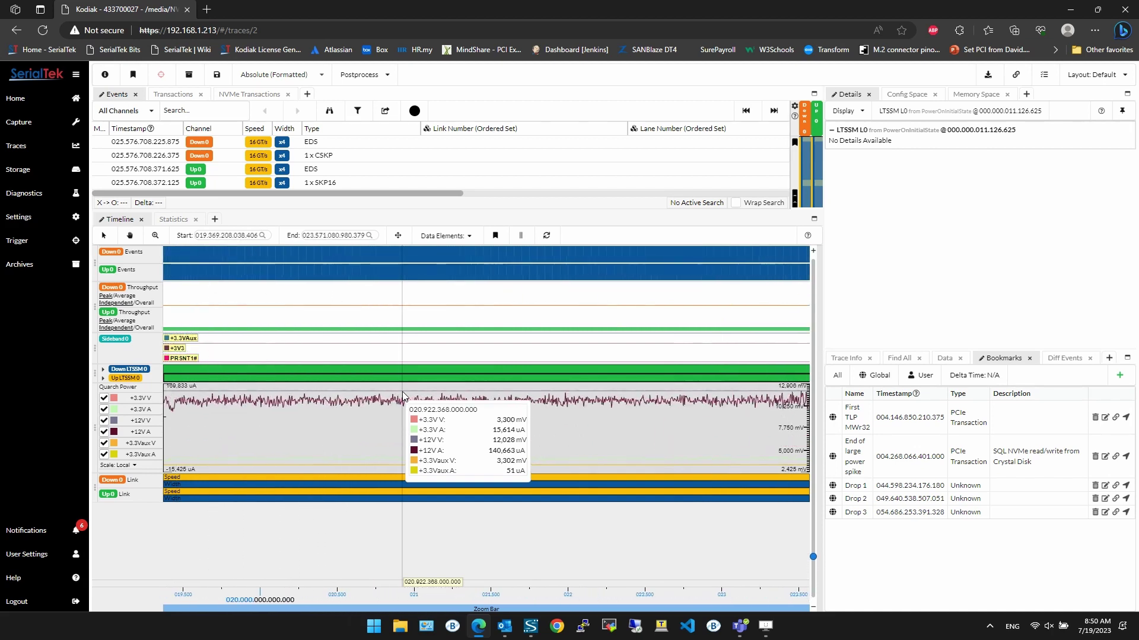
{"action": "scroll", "coordinate": [396, 403], "scroll_direction": "down", "scroll_amount": 10}
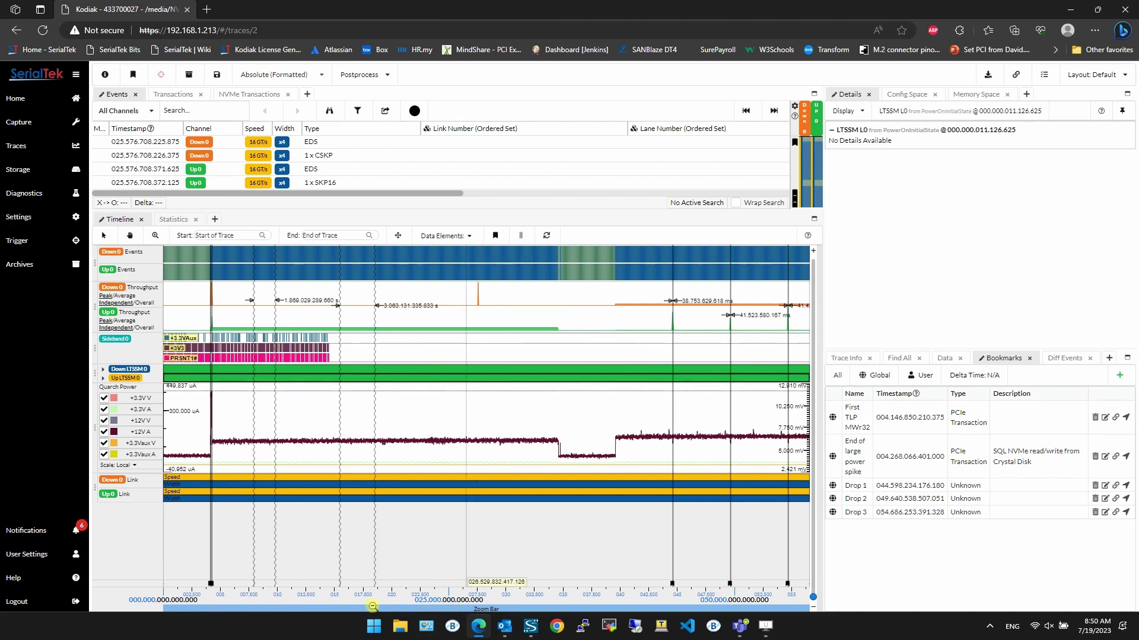
{"action": "scroll", "coordinate": [466, 610], "scroll_direction": "up", "scroll_amount": 4}
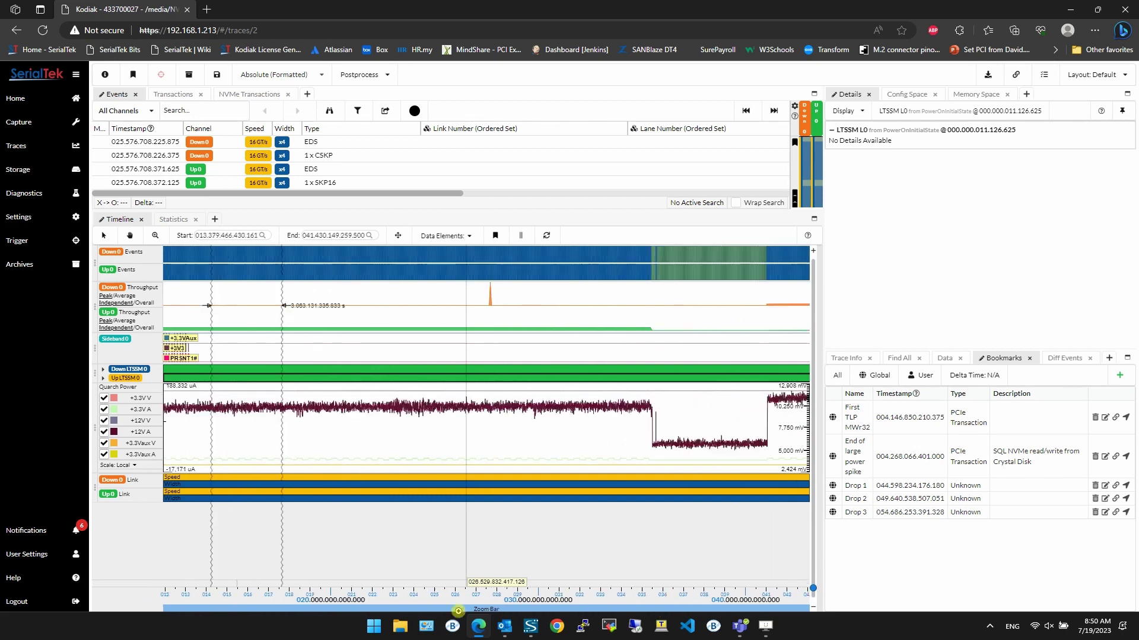
{"action": "scroll", "coordinate": [459, 610], "scroll_direction": "down", "scroll_amount": 4}
{"action": "mouse_move", "coordinate": [814, 599]}
{"action": "left_mouse_down"}
{"action": "mouse_move", "coordinate": [810, 247]}
{"action": "mouse_move", "coordinate": [807, 428]}
{"action": "mouse_move", "coordinate": [813, 350]}
{"action": "mouse_move", "coordinate": [841, 328]}
{"action": "mouse_move", "coordinate": [813, 307]}
{"action": "mouse_move", "coordinate": [813, 598]}
{"action": "left_mouse_up"}
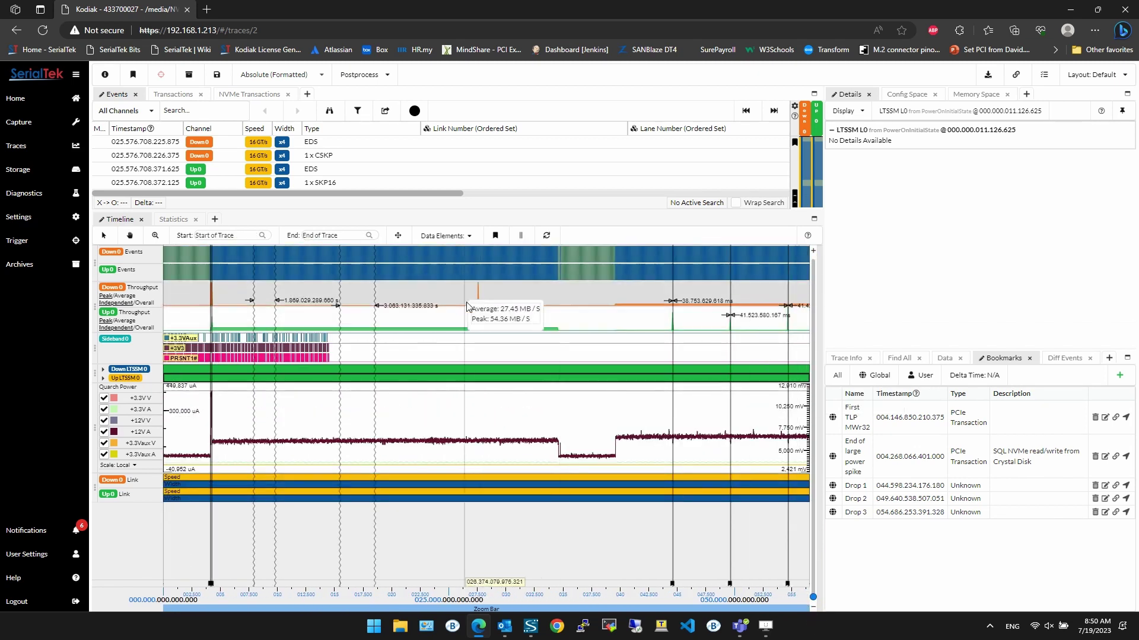